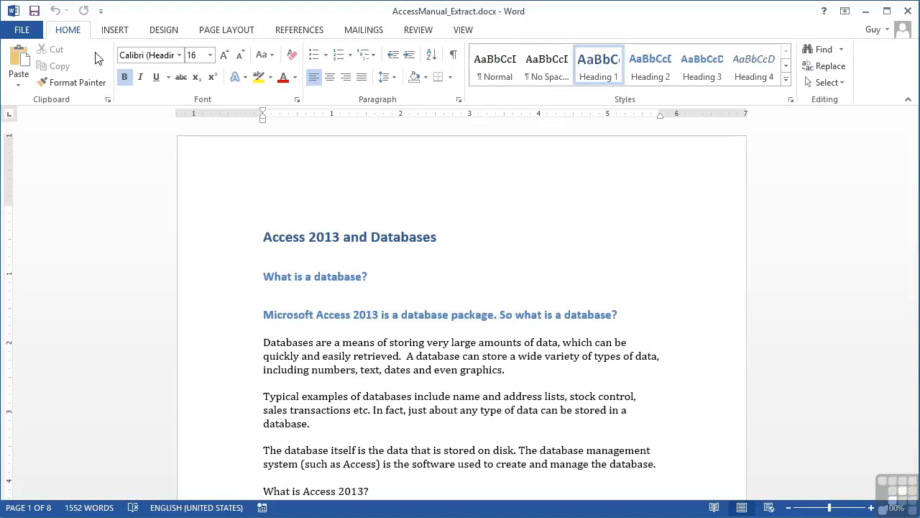
Examine the standard and custom choices offered under More Colors for the page color
click(164, 32)
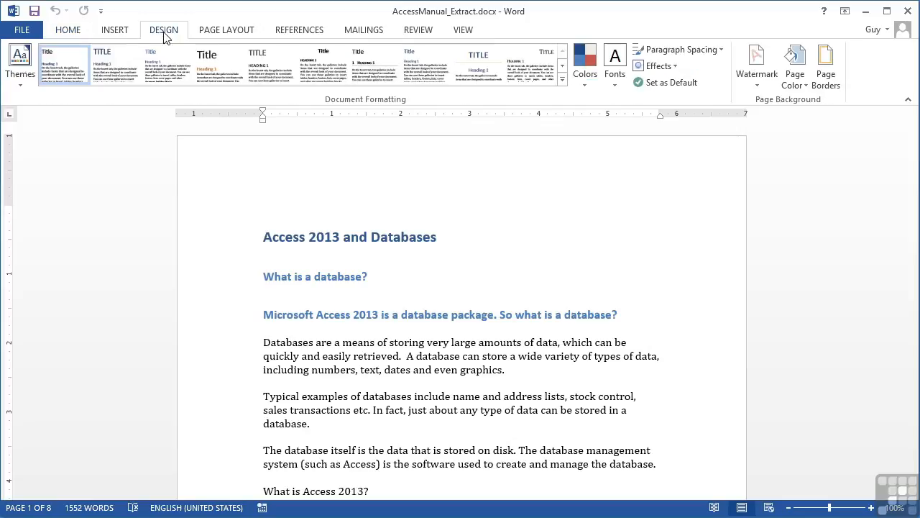
click(804, 88)
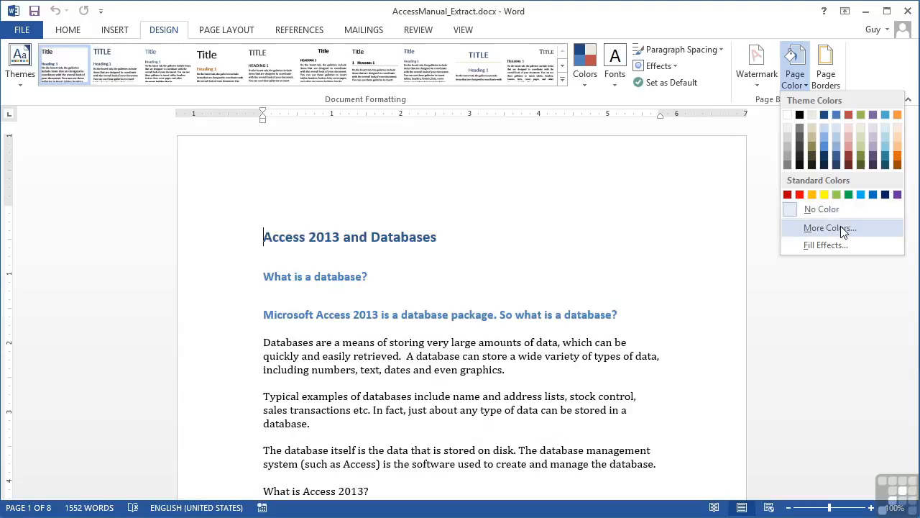
click(834, 227)
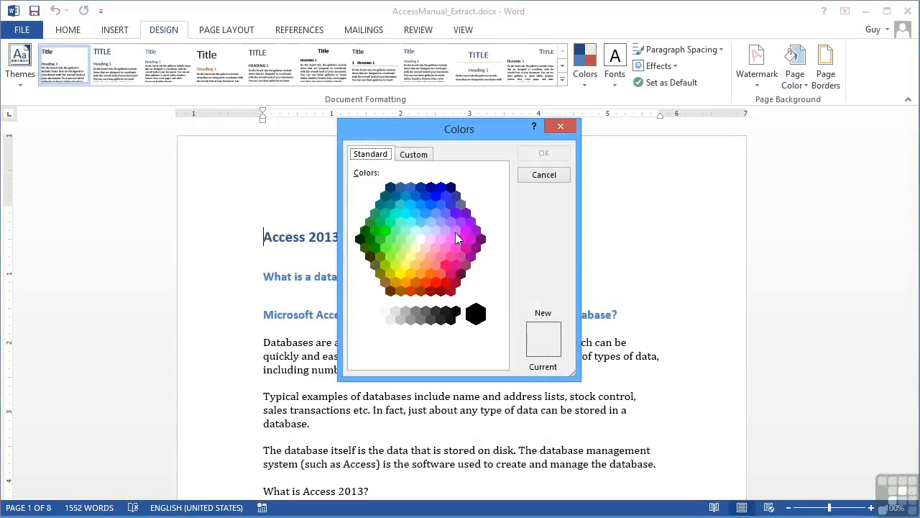
click(416, 160)
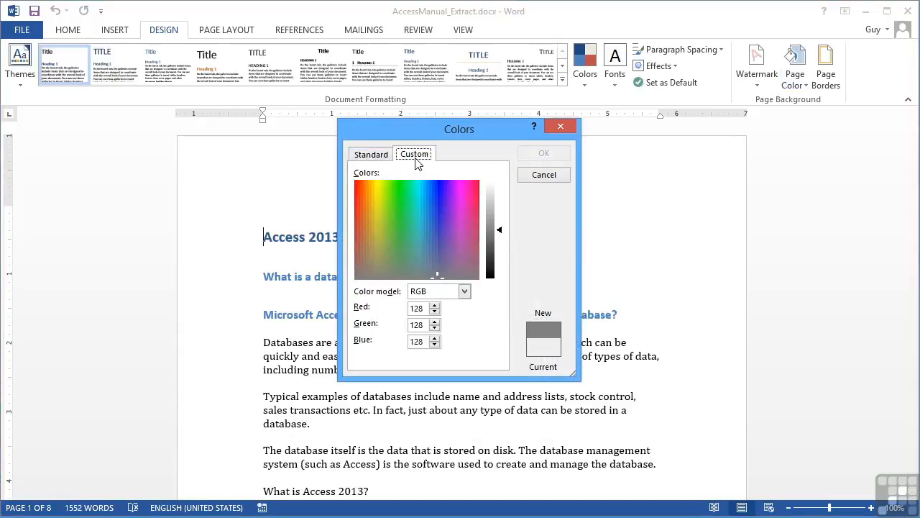
click(544, 177)
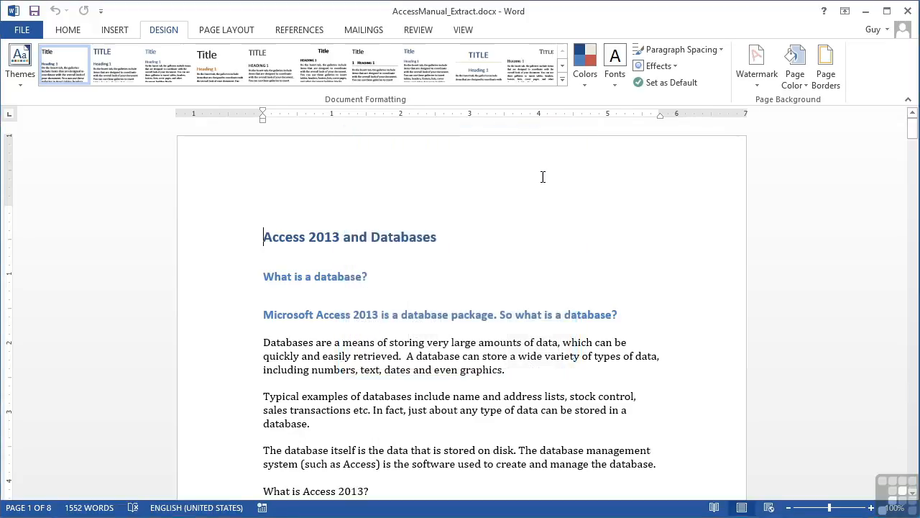
Set the page color to the lightest green theme shade and check it across the document's pages
click(807, 87)
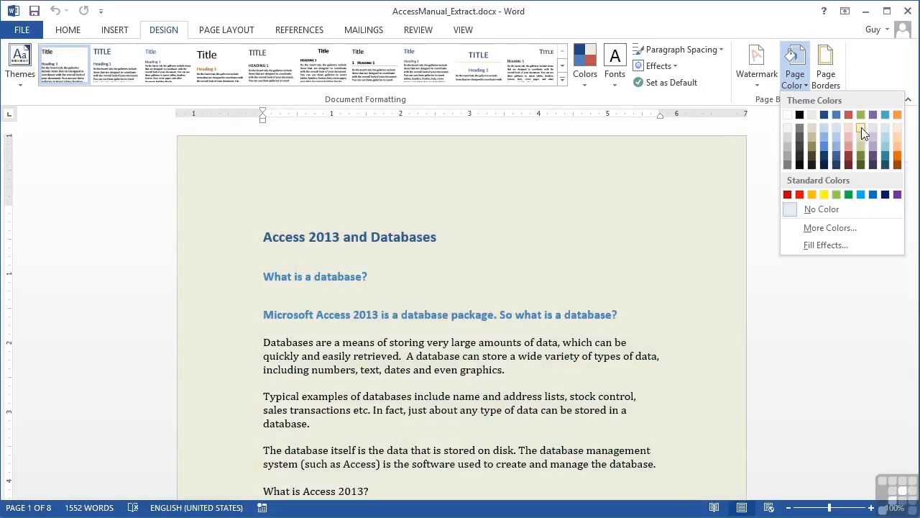
click(862, 128)
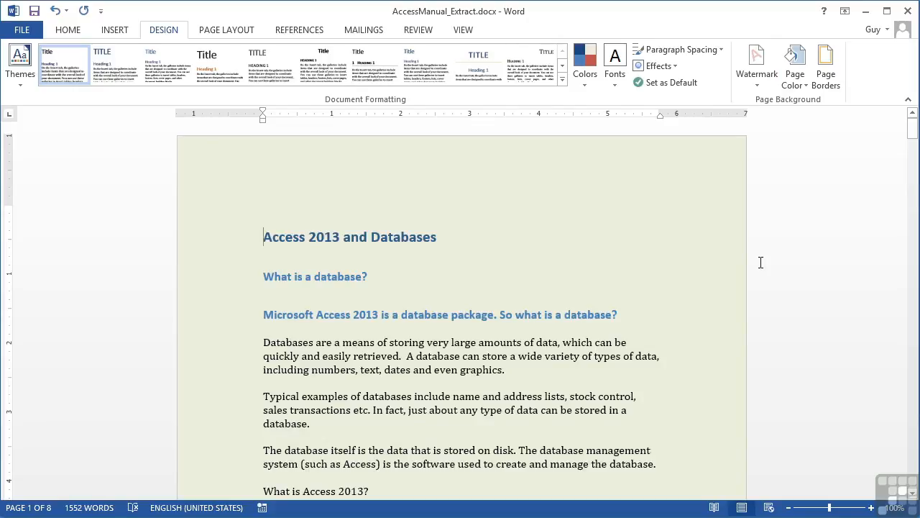
scroll(760, 263, down, 15)
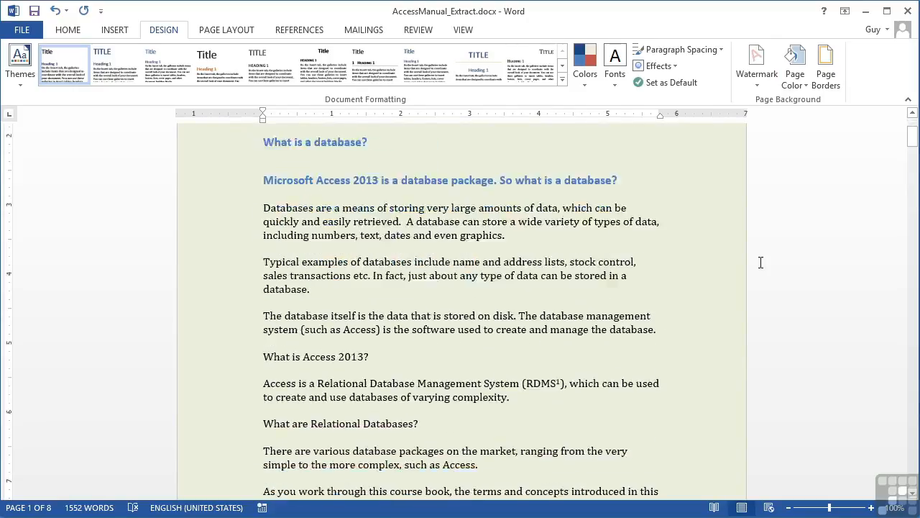
scroll(761, 263, down, 15)
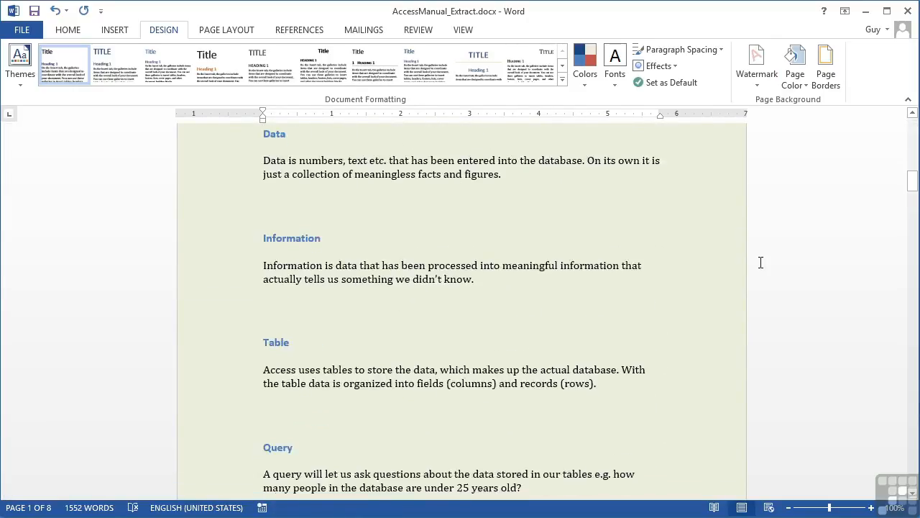
scroll(761, 263, down, 7)
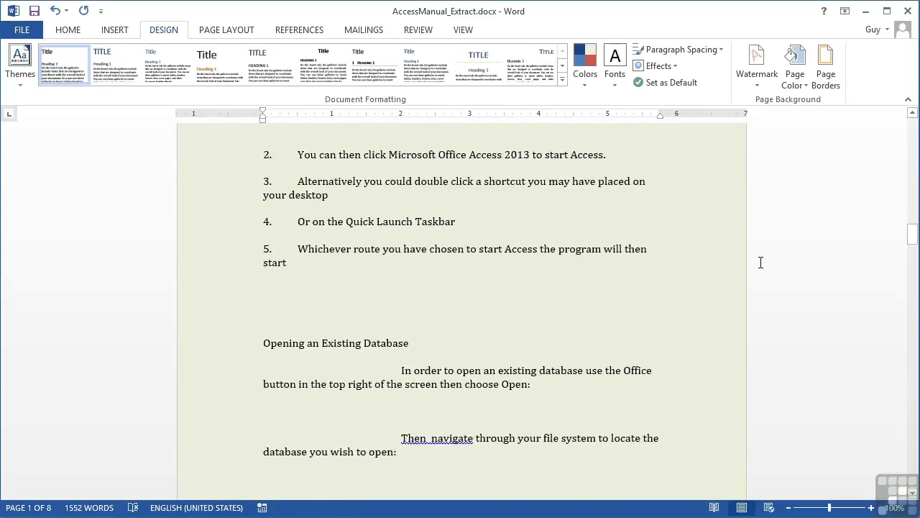
scroll(761, 263, up, 10)
scroll(761, 262, up, 15)
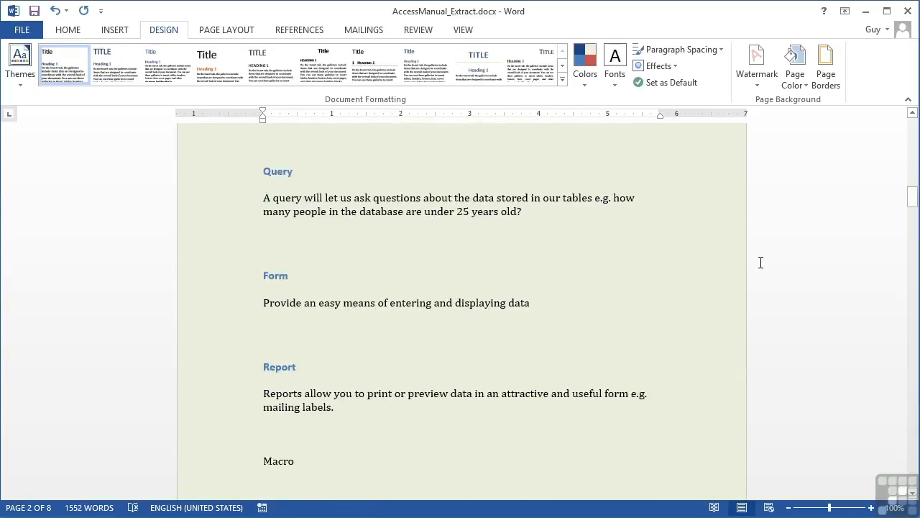
scroll(761, 262, up, 12)
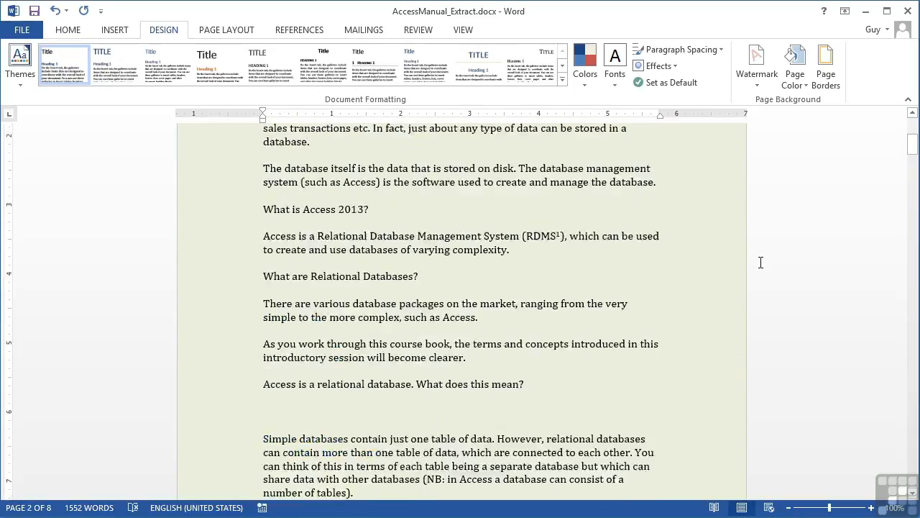
Try a one-color gradient with Diagonal down shading in the page color's fill effects
click(801, 86)
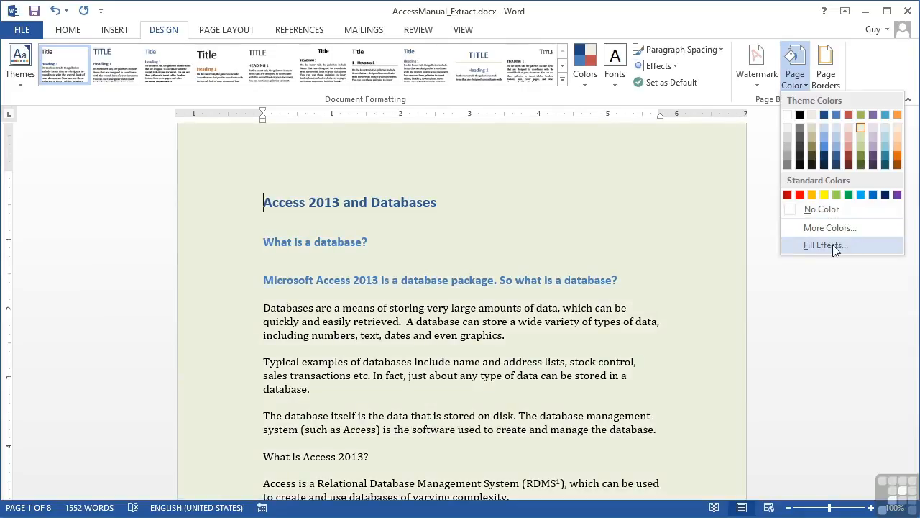
click(832, 245)
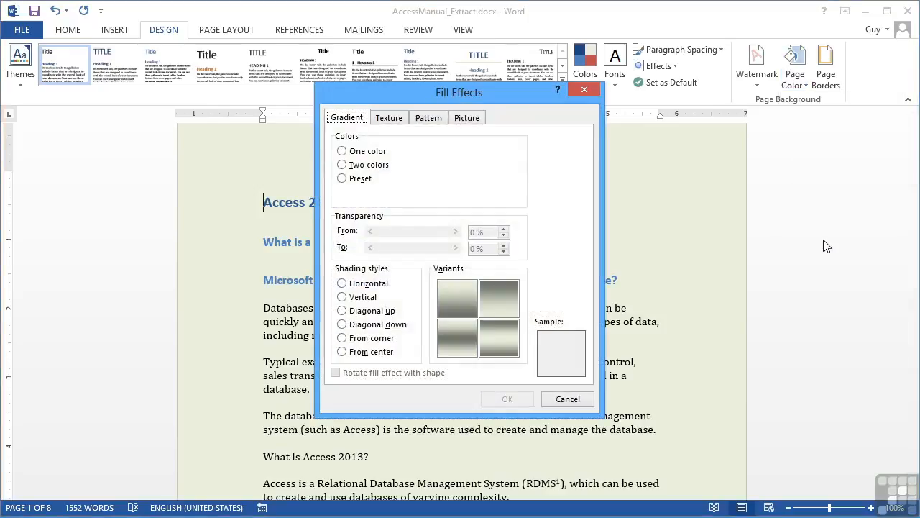
click(343, 153)
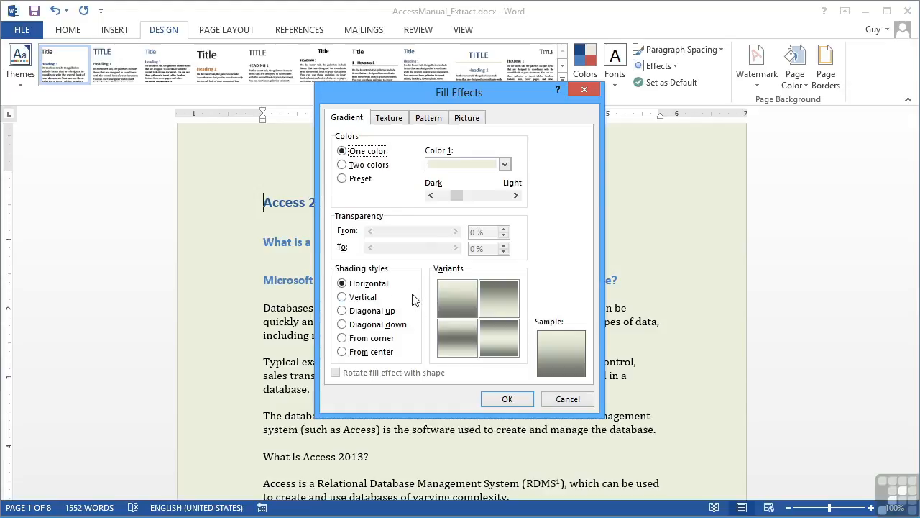
click(342, 324)
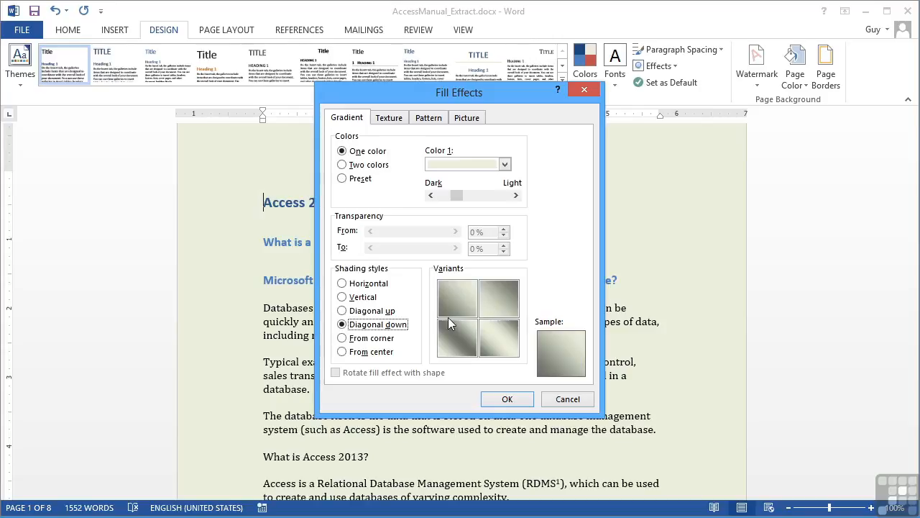
Apply a two-color page gradient with the lightest orange as Color 2, Vertical shading and the variant with orange in the middle
click(342, 166)
click(505, 196)
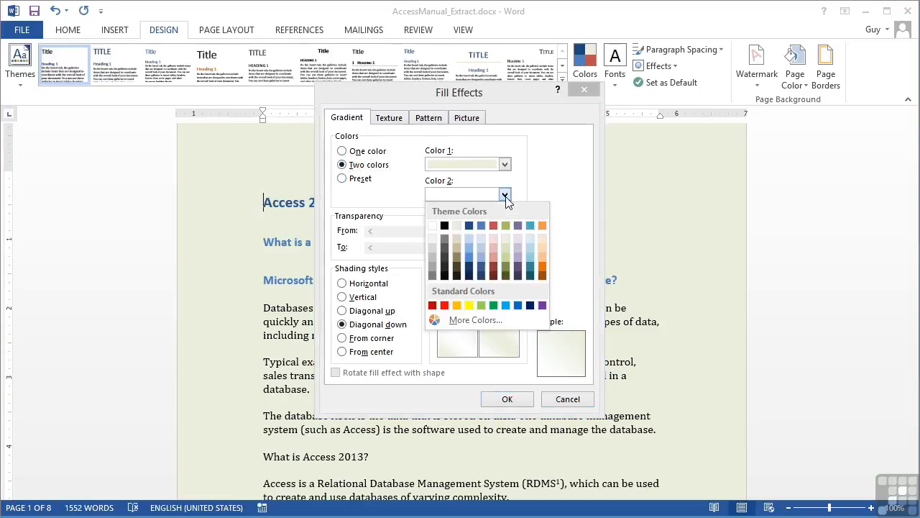
click(544, 237)
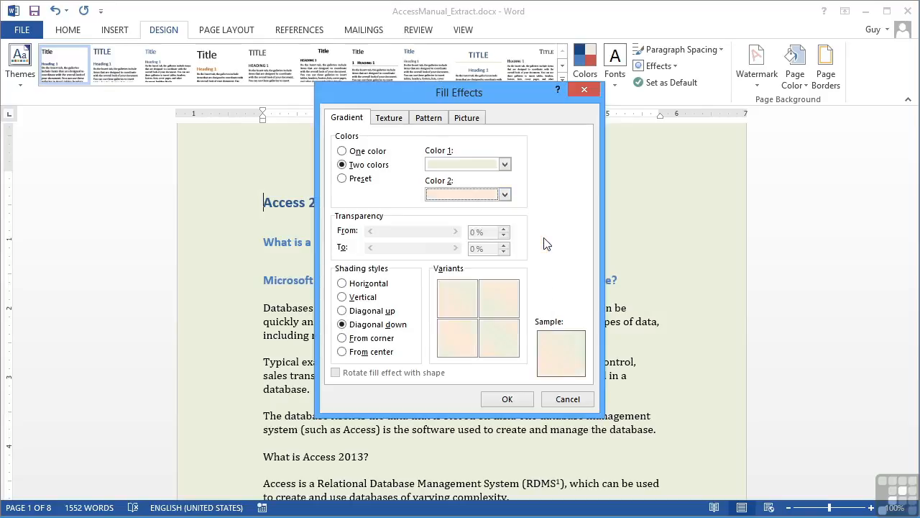
click(342, 297)
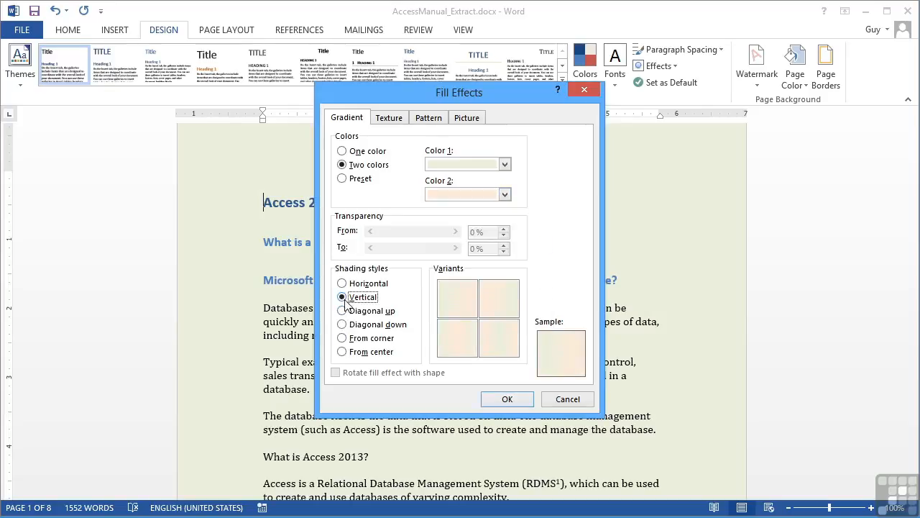
click(464, 336)
click(509, 399)
scroll(511, 395, down, 9)
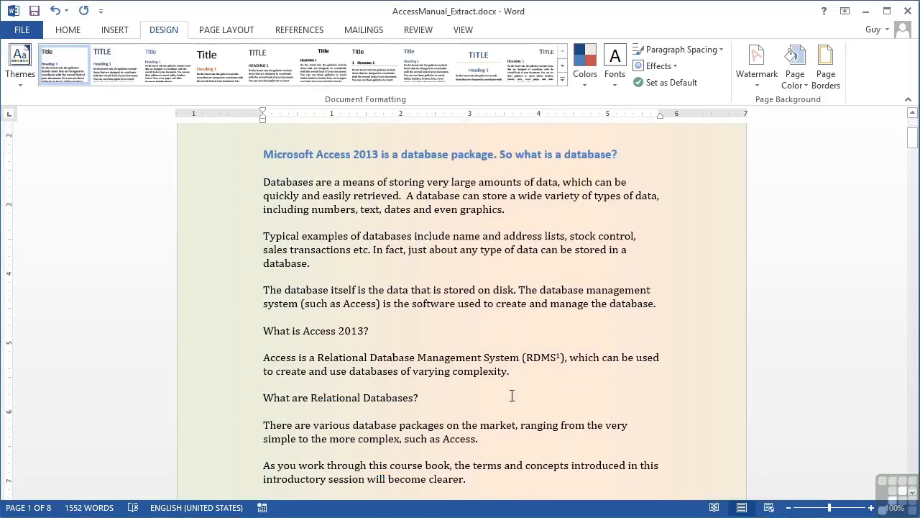
scroll(513, 395, down, 6)
scroll(513, 396, up, 10)
scroll(513, 396, up, 5)
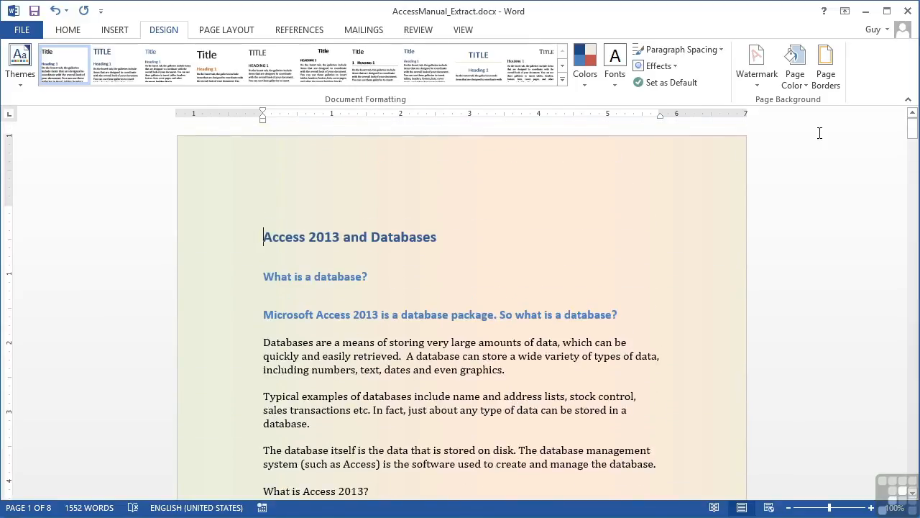
Set the page color to the lightest purple theme shade
click(796, 85)
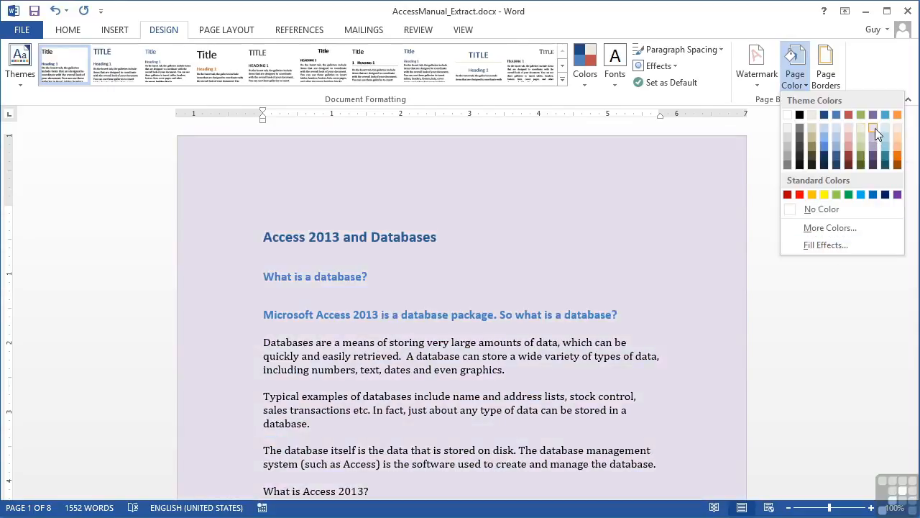
click(876, 128)
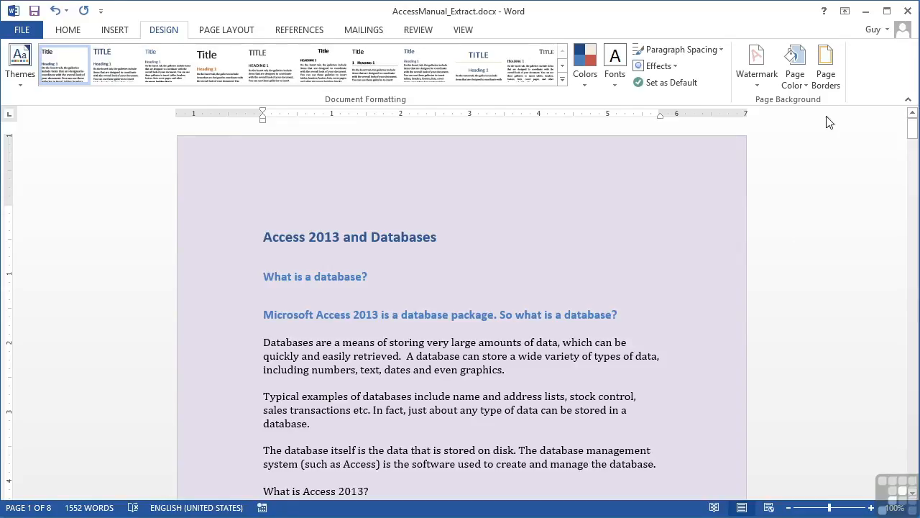
Open the page border settings, try Shadow, 3-D and Custom, and choose the Box setting
click(827, 68)
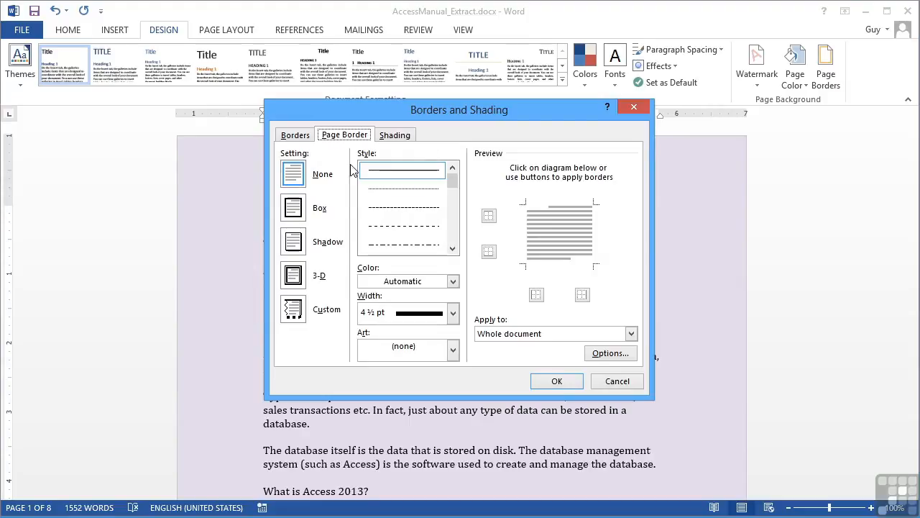
click(300, 218)
click(301, 248)
click(301, 285)
click(299, 315)
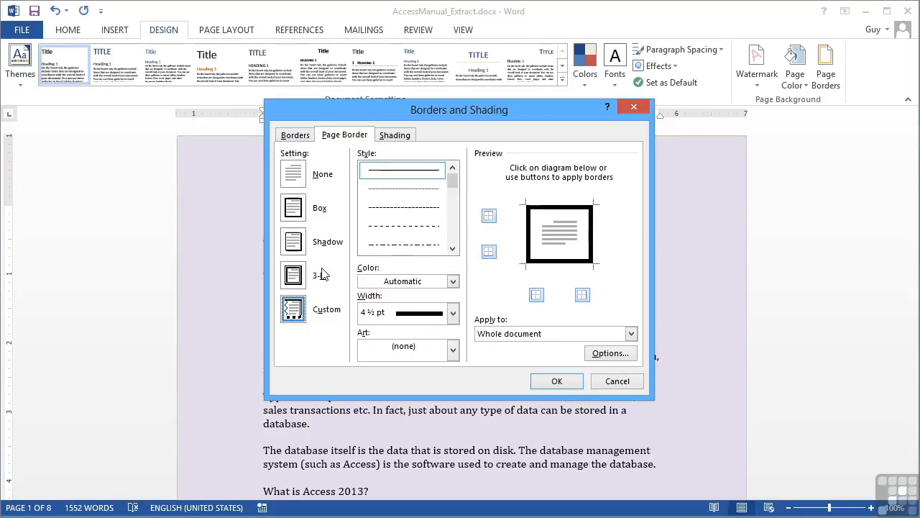
click(297, 212)
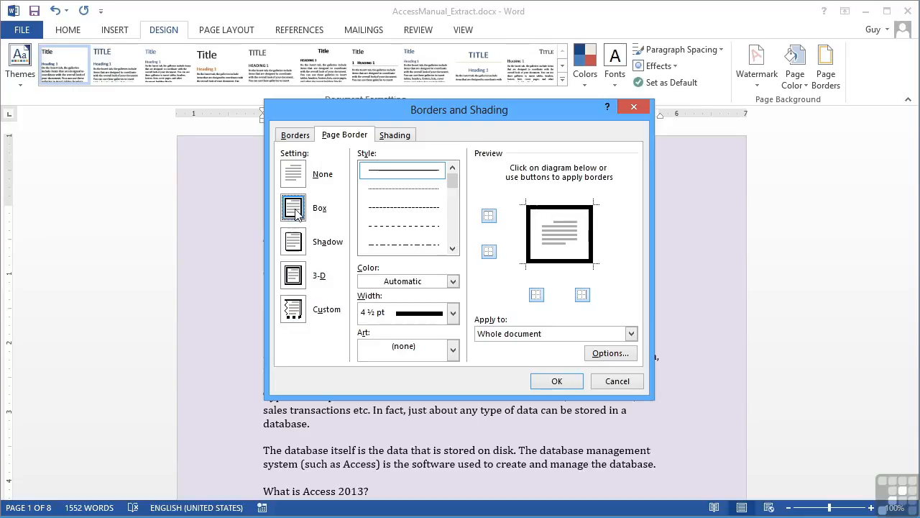
Choose the single wavy line as the page border style
click(452, 249)
click(452, 249)
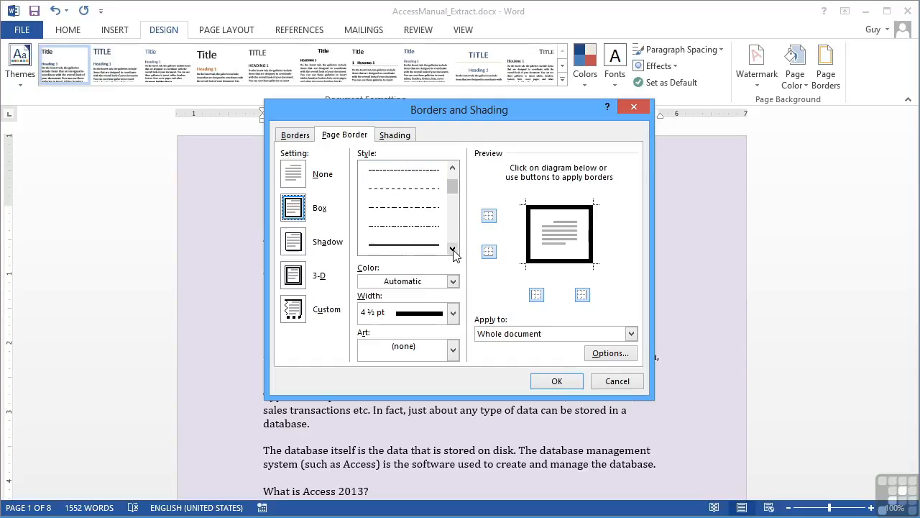
click(453, 248)
click(452, 249)
click(453, 249)
click(452, 249)
click(452, 248)
click(452, 248)
click(403, 232)
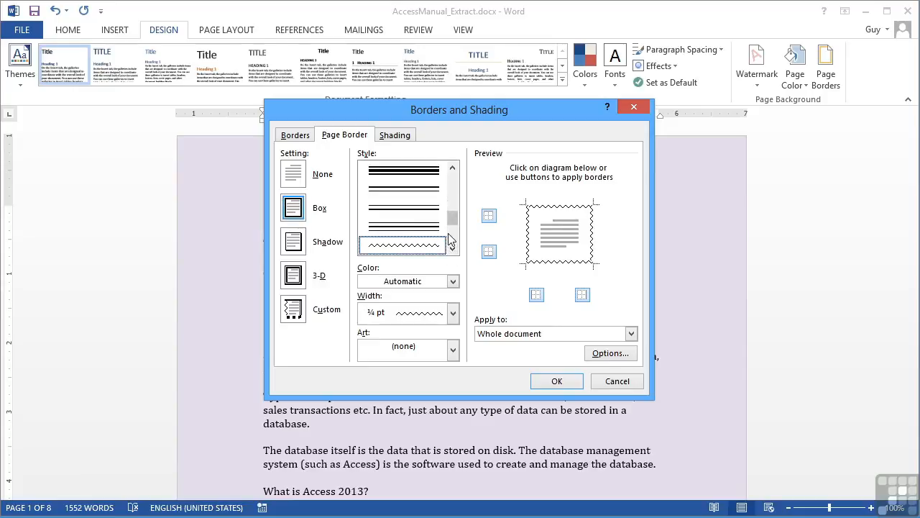
Set the wavy page border's color to a near-black theme shade and its width to 1 ½ pt
click(453, 281)
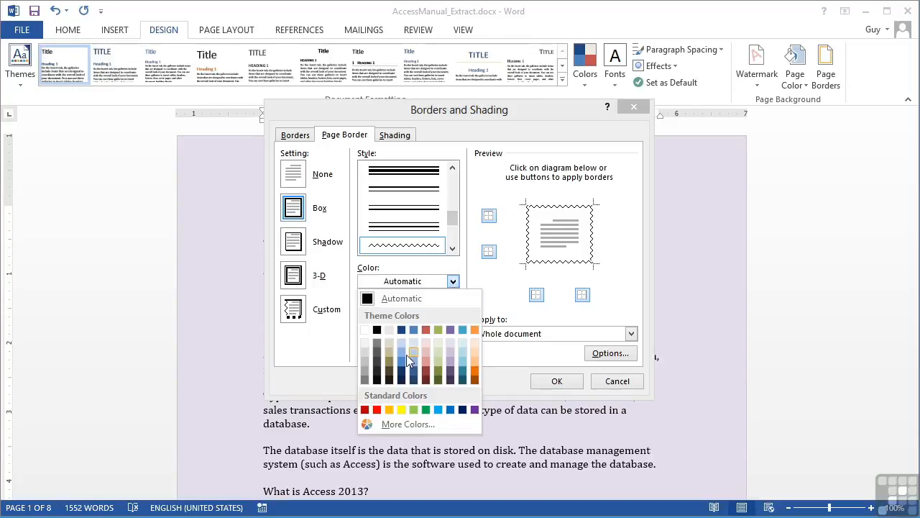
click(377, 373)
click(454, 313)
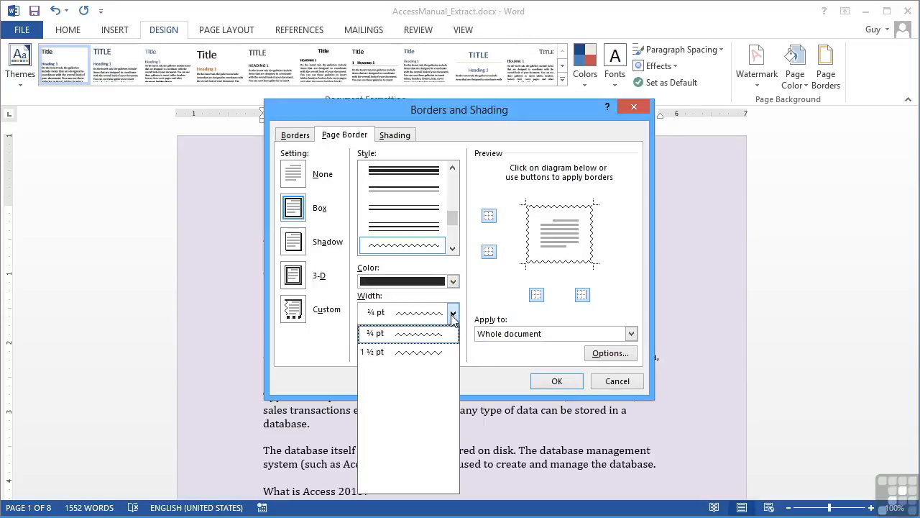
click(434, 353)
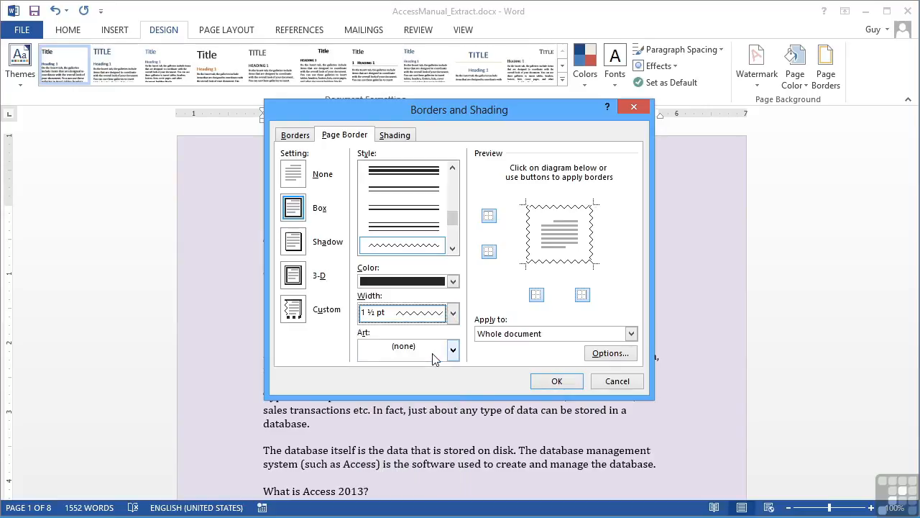
Look through the remaining page border line styles and the art borders, keeping the art set to (none)
click(453, 249)
click(453, 249)
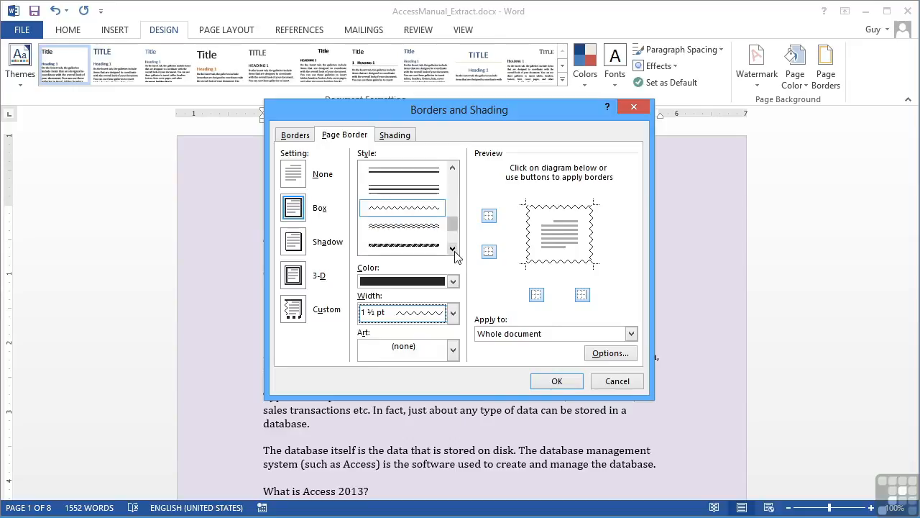
click(454, 351)
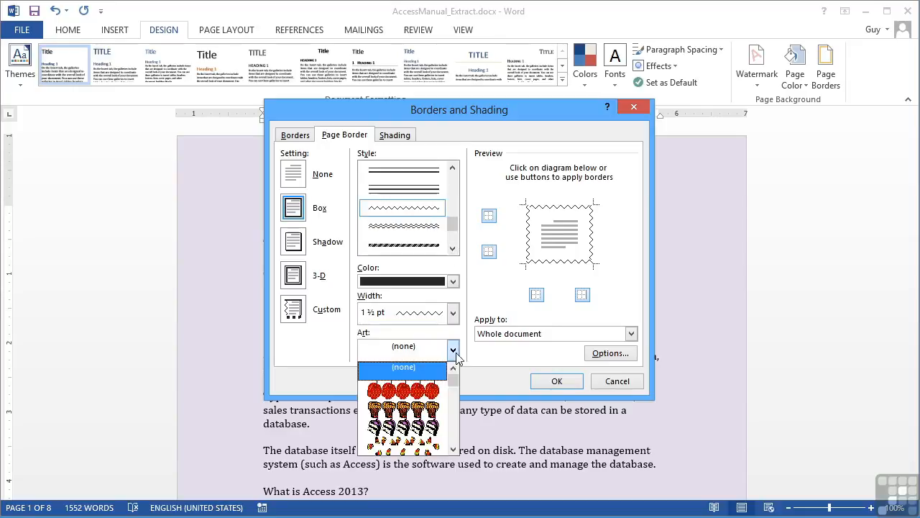
click(453, 449)
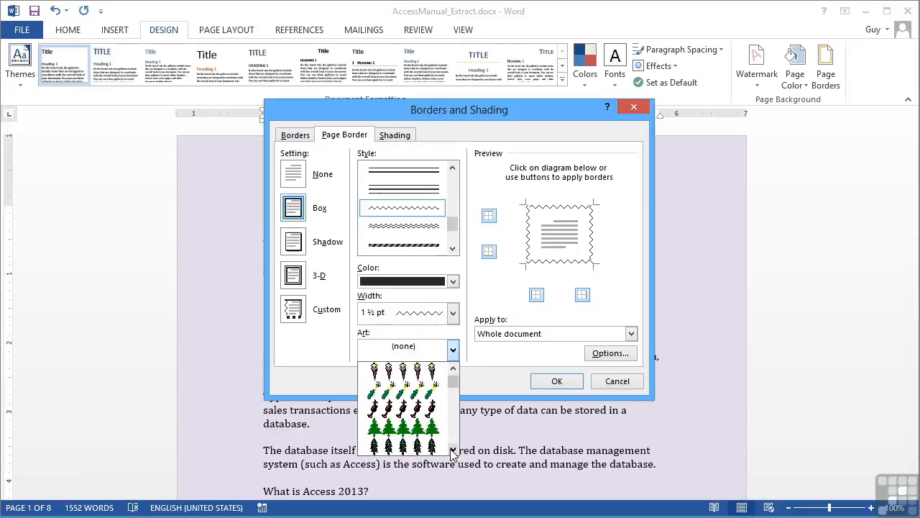
click(453, 449)
click(453, 449)
click(453, 449)
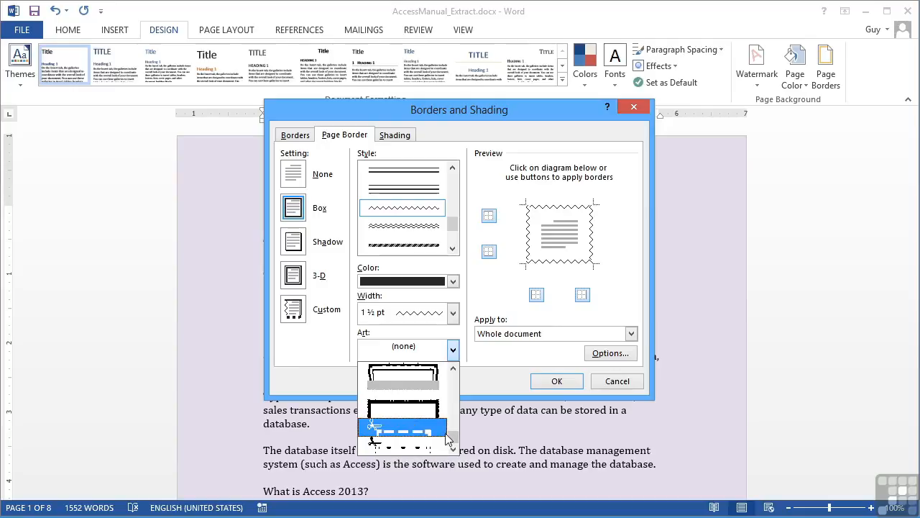
drag(452, 437, 451, 361)
click(422, 369)
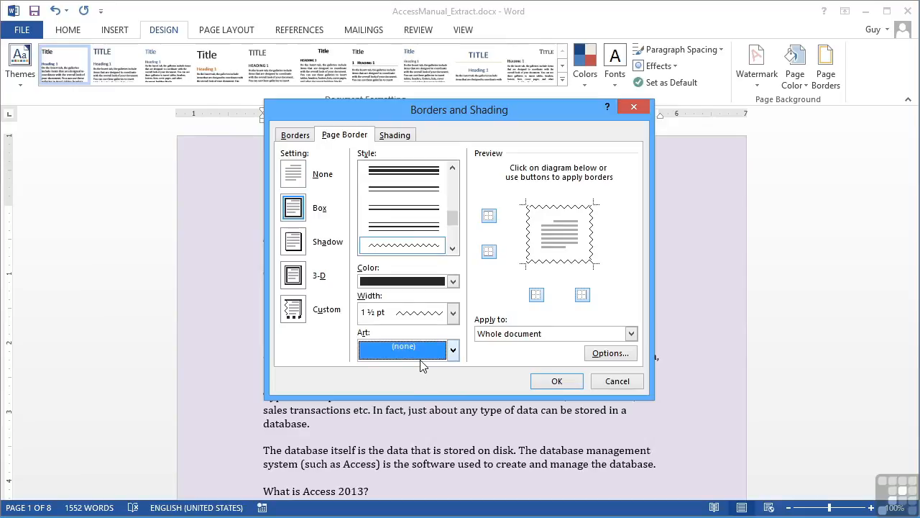
Apply the wavy page border to this section only and check it across the document's pages
click(530, 340)
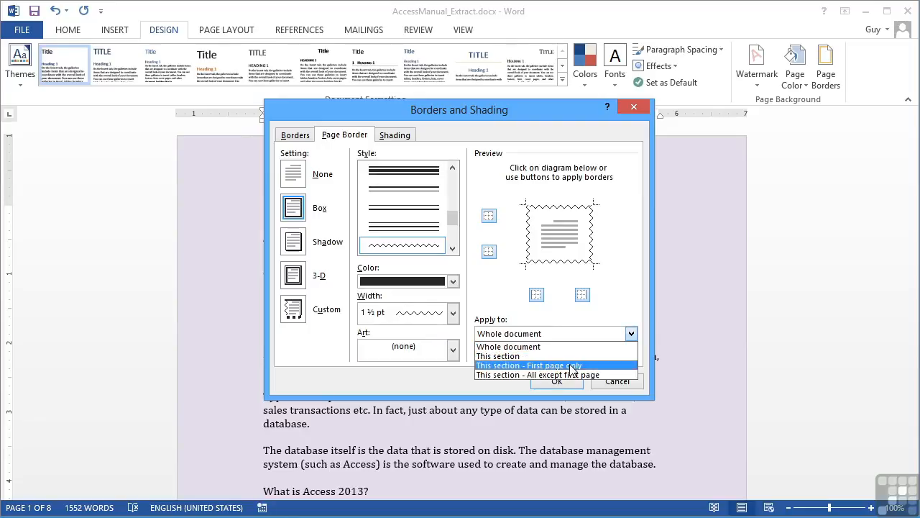
click(530, 357)
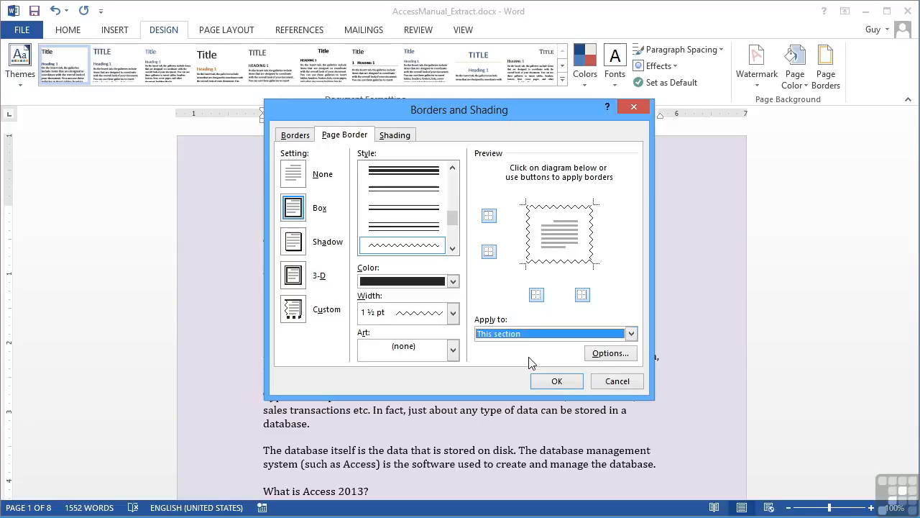
click(556, 381)
scroll(573, 381, down, 1)
scroll(573, 381, down, 12)
scroll(571, 381, down, 15)
scroll(572, 382, down, 15)
scroll(572, 381, down, 15)
scroll(572, 381, down, 12)
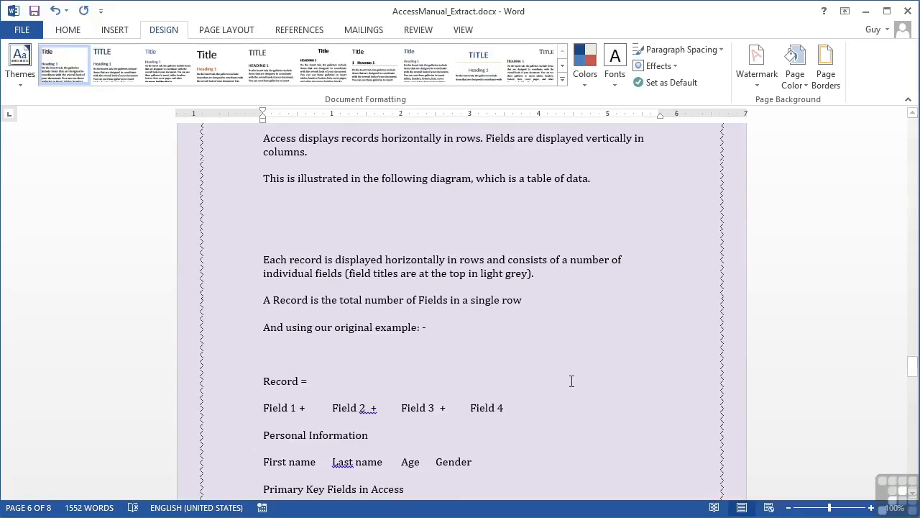
scroll(571, 381, up, 7)
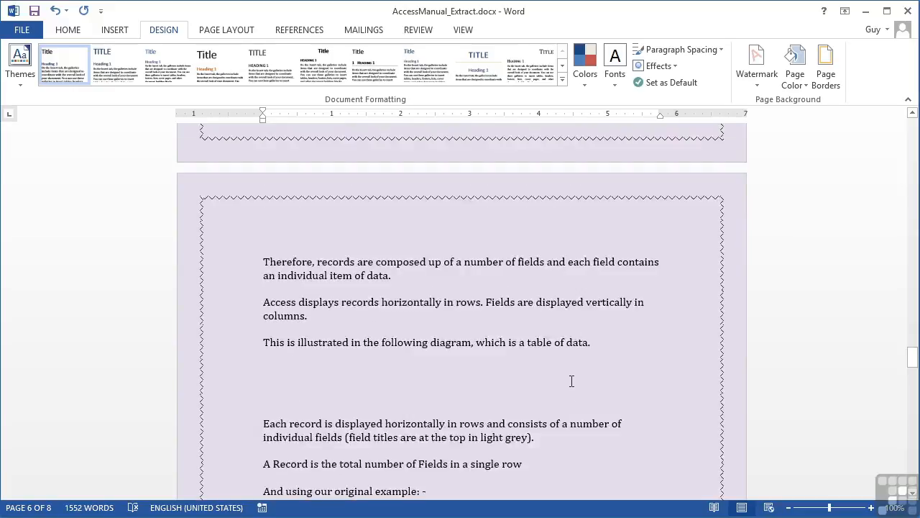
Reopen the page border settings and change the border style to the dash-dot line
click(826, 79)
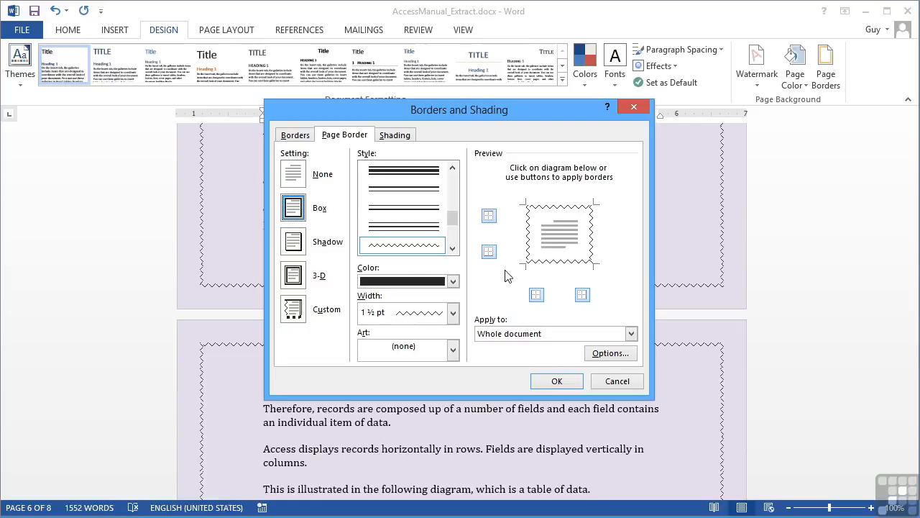
scroll(454, 220, up, 1)
drag(454, 216, 454, 192)
click(403, 191)
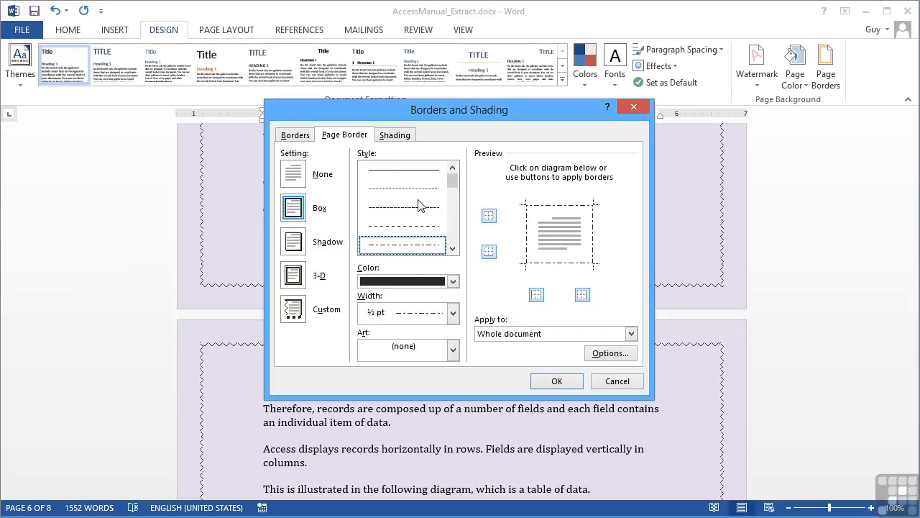
Replace the right side of the page border with a solid ½ pt line in the red theme color
click(582, 296)
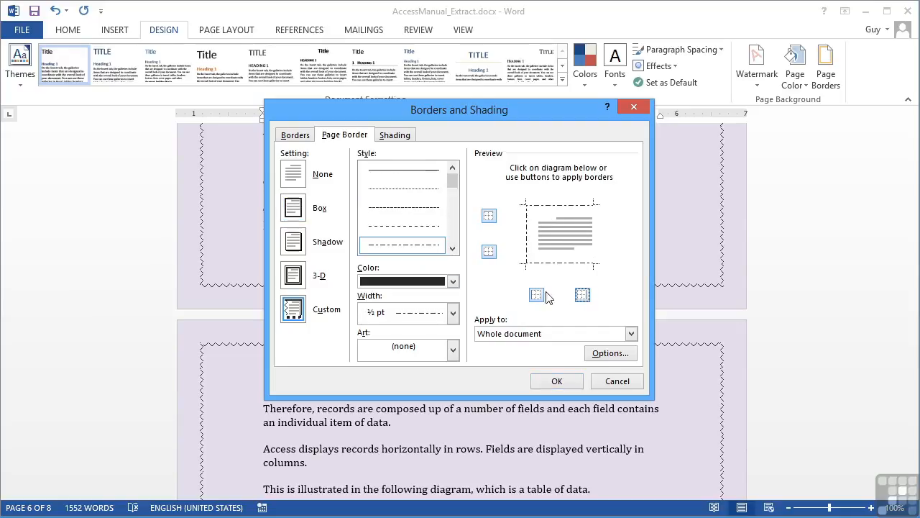
click(429, 175)
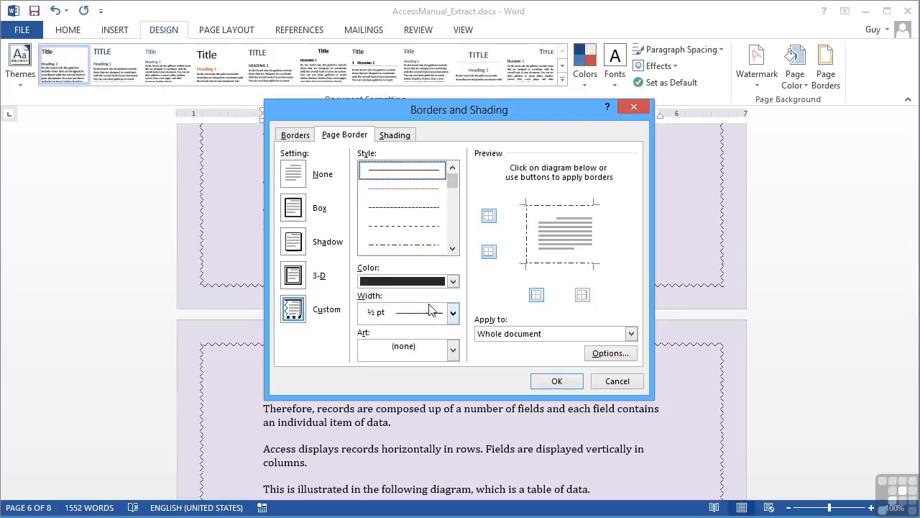
click(433, 281)
click(412, 328)
click(582, 295)
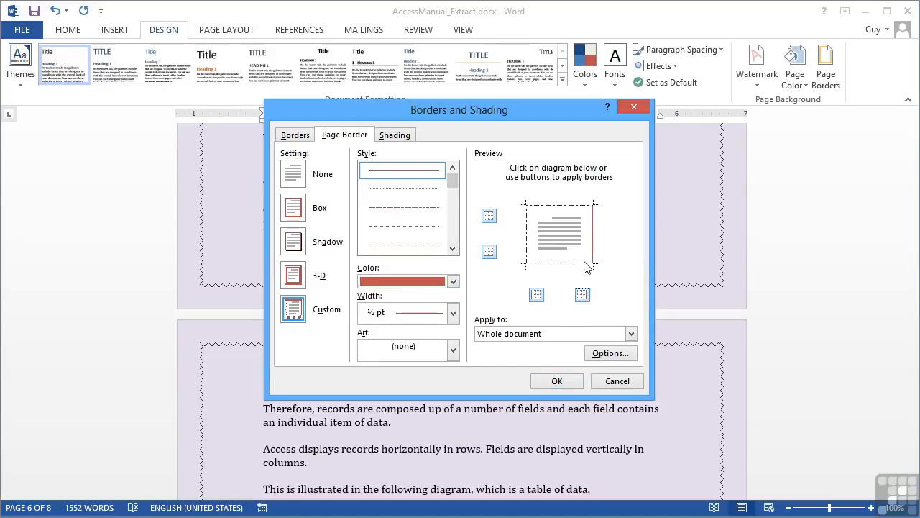
Give the border's left side a 3 pt thin-thick-thin line in dark gray, and apply the custom border to the whole document
click(452, 235)
click(452, 235)
click(424, 212)
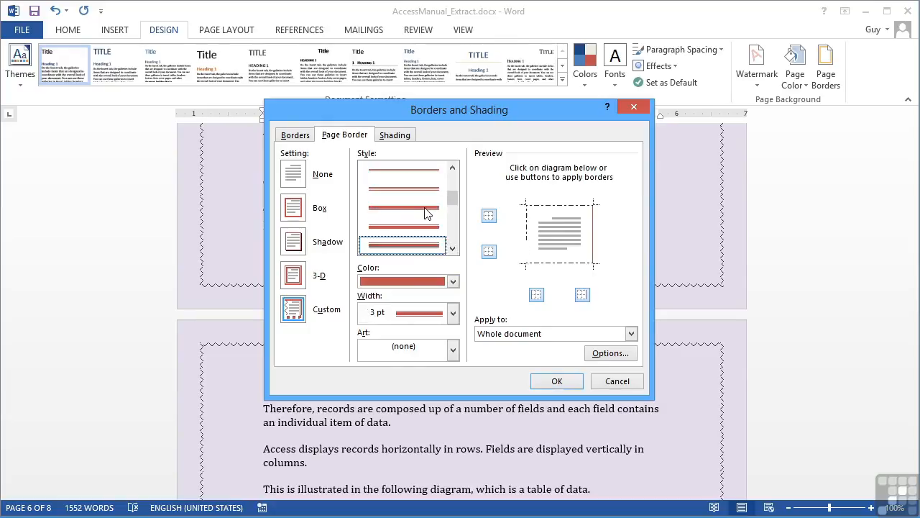
click(452, 281)
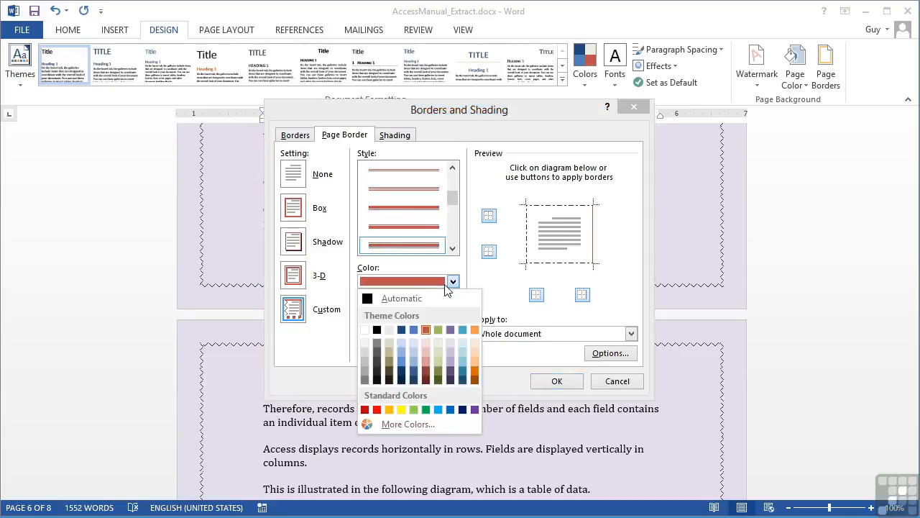
click(379, 340)
click(536, 294)
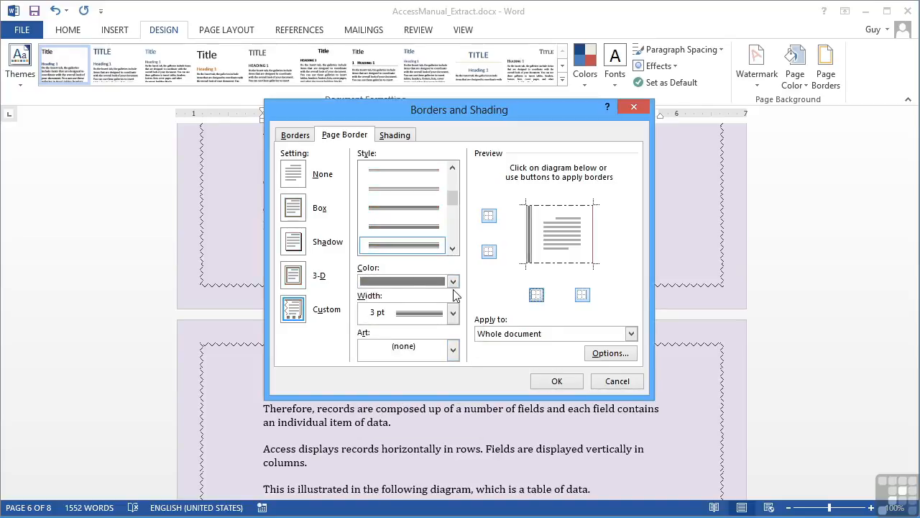
click(557, 381)
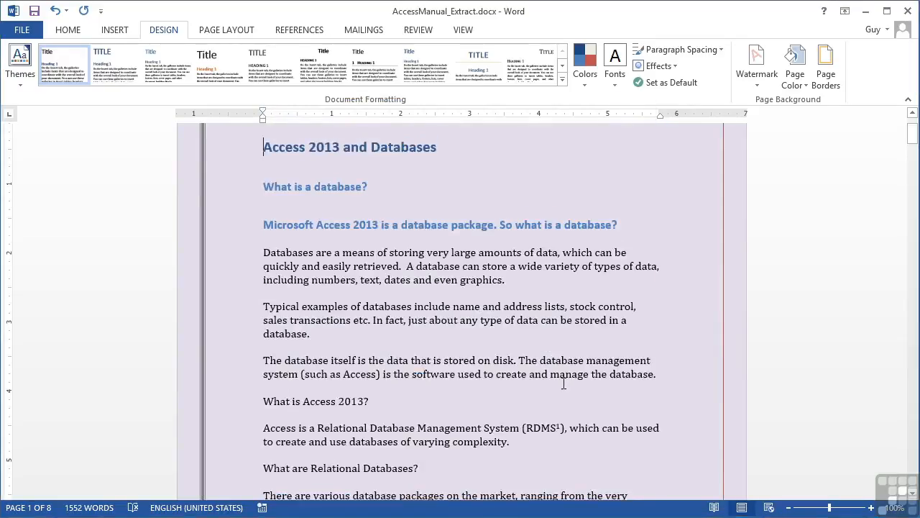
scroll(564, 383, down, 12)
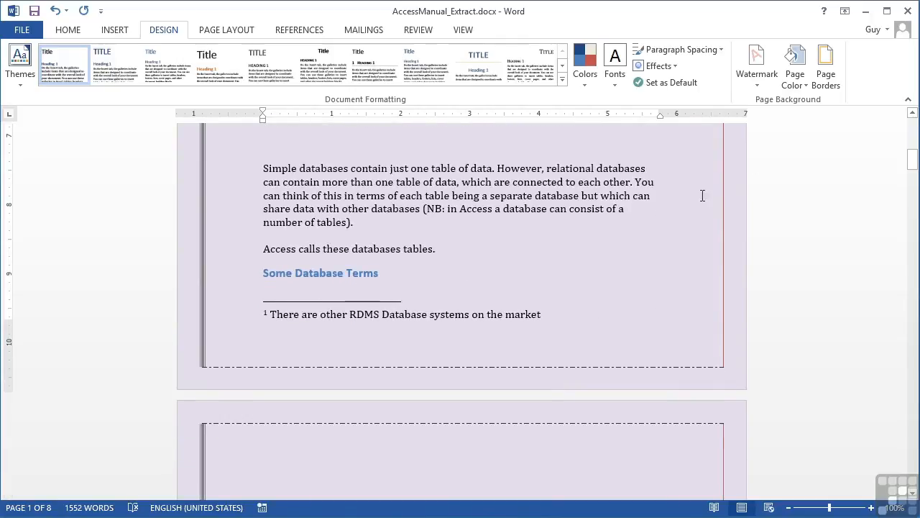
Reopen the page border settings and choose the cake slice art border
click(826, 72)
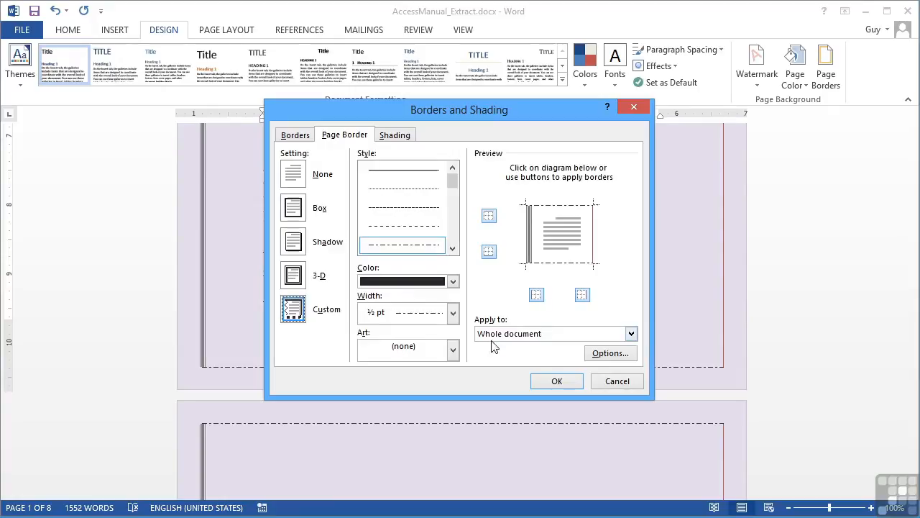
click(453, 350)
click(453, 449)
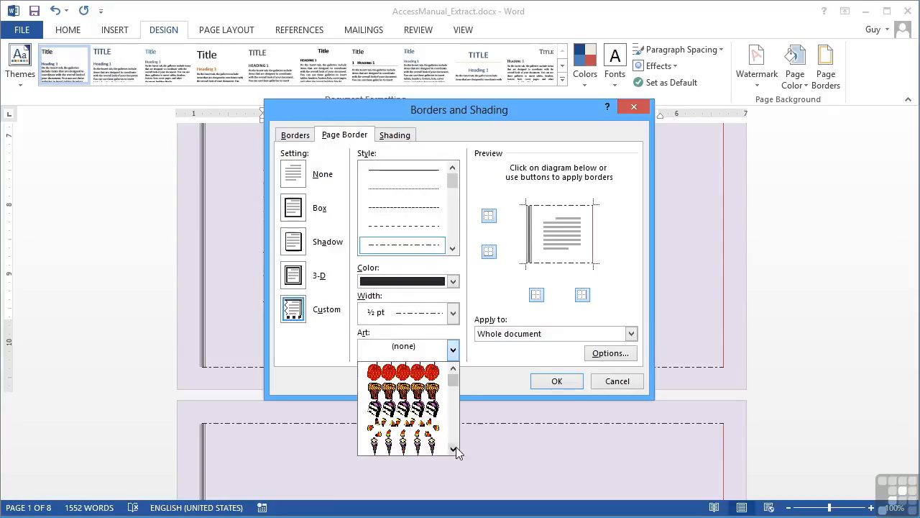
click(425, 406)
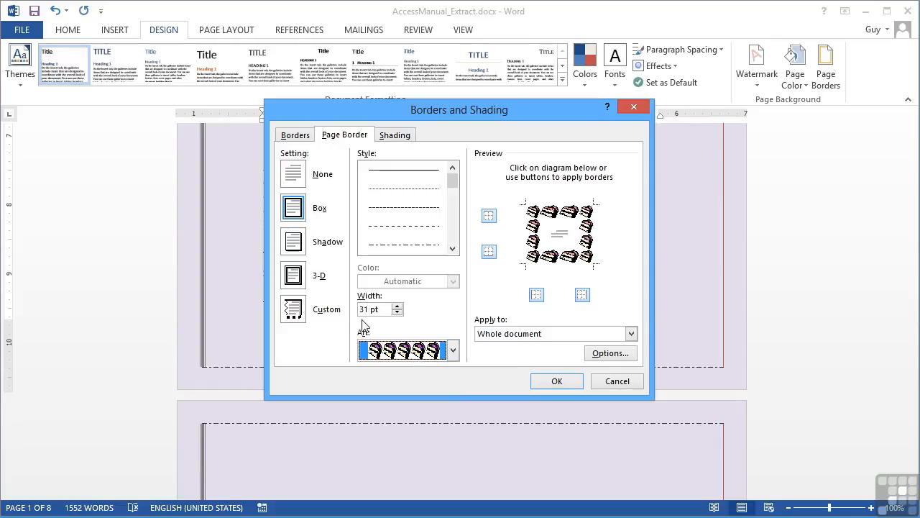
Reduce the cake art border's width to 14 pt, apply it to the whole document and check it on the pages
click(396, 312)
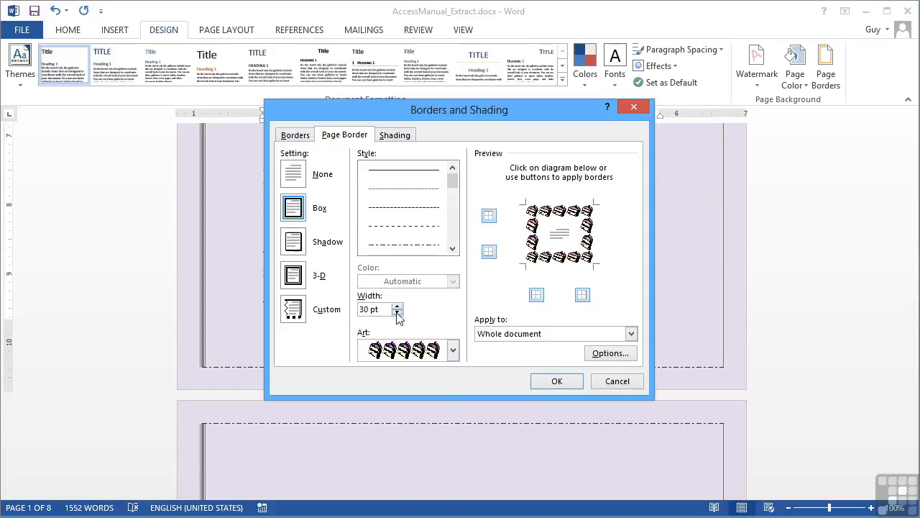
click(397, 312)
click(397, 313)
click(397, 312)
click(397, 312)
click(397, 312)
click(397, 312)
click(397, 312)
click(397, 312)
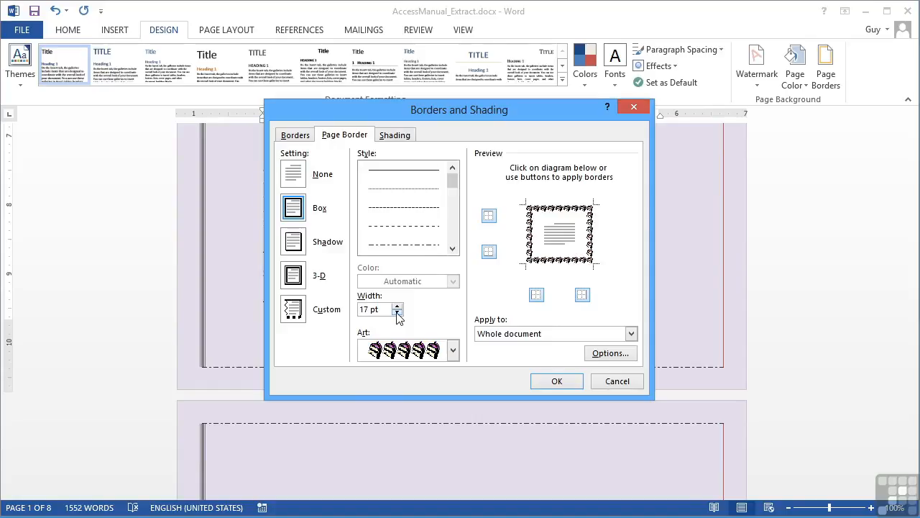
click(397, 312)
click(397, 312)
click(397, 312)
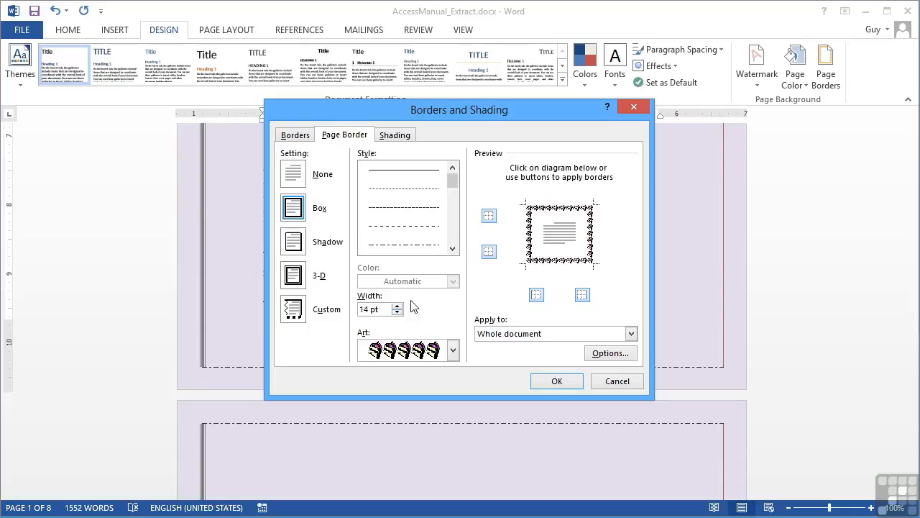
click(558, 381)
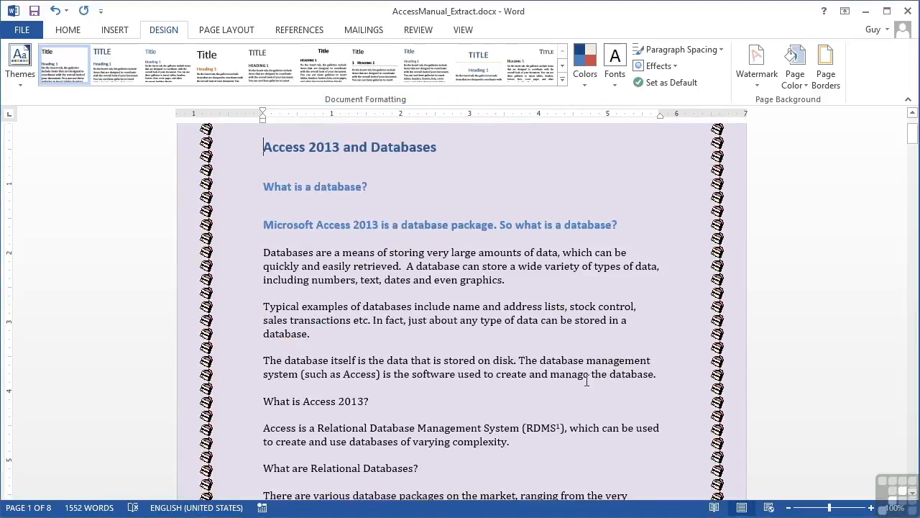
scroll(587, 380, down, 10)
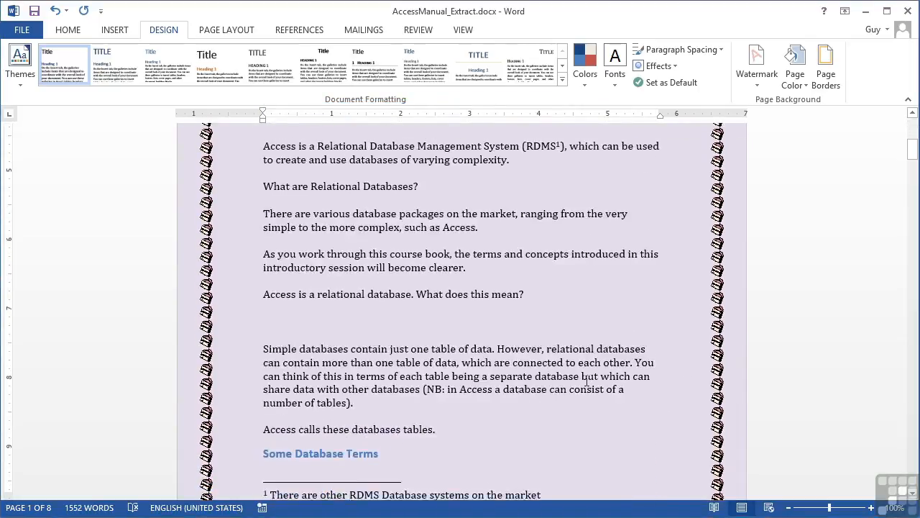
scroll(587, 380, up, 1)
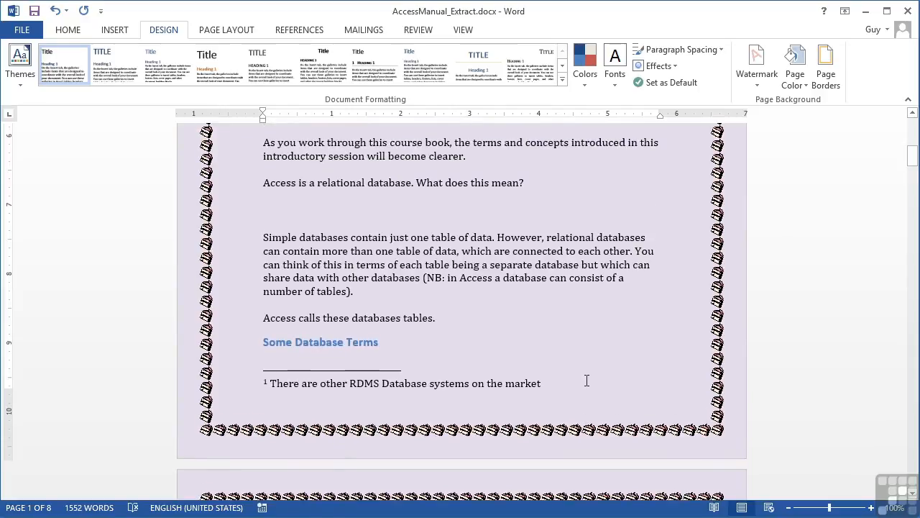
Remove the page border from the whole document and set the page color to No Color
click(825, 72)
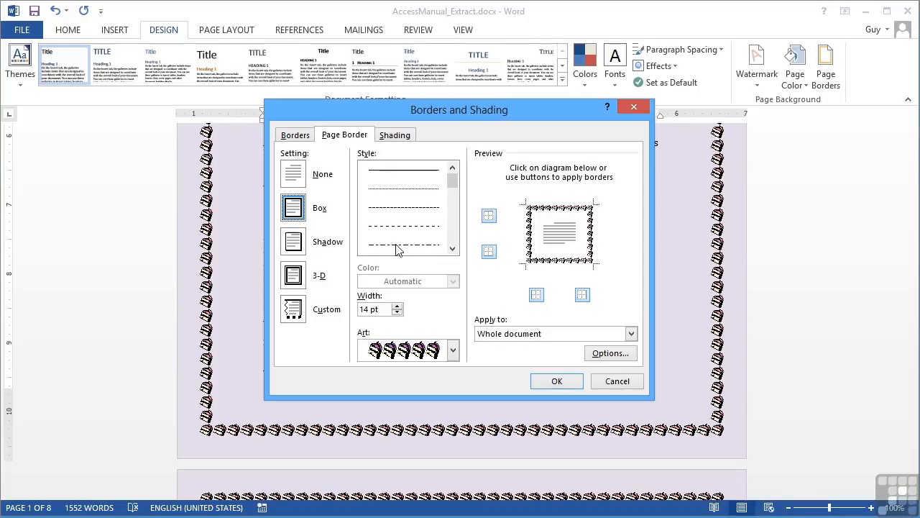
click(294, 178)
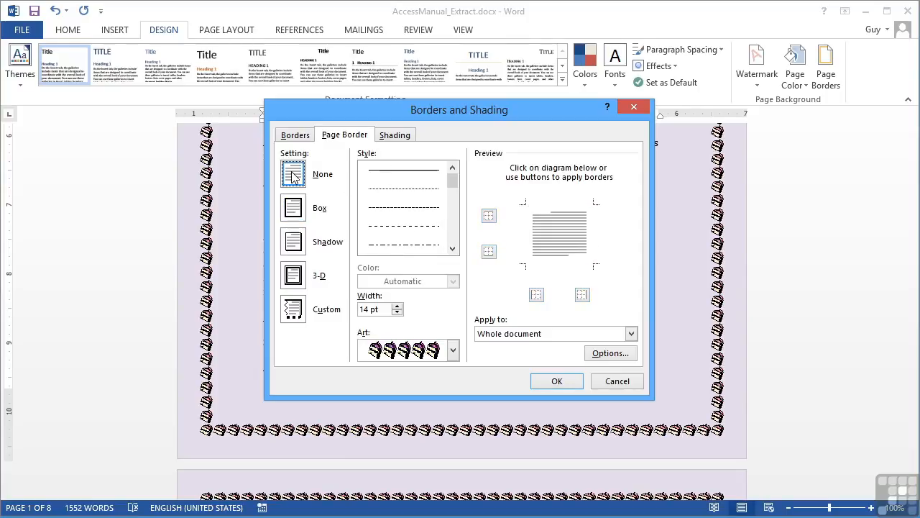
click(558, 382)
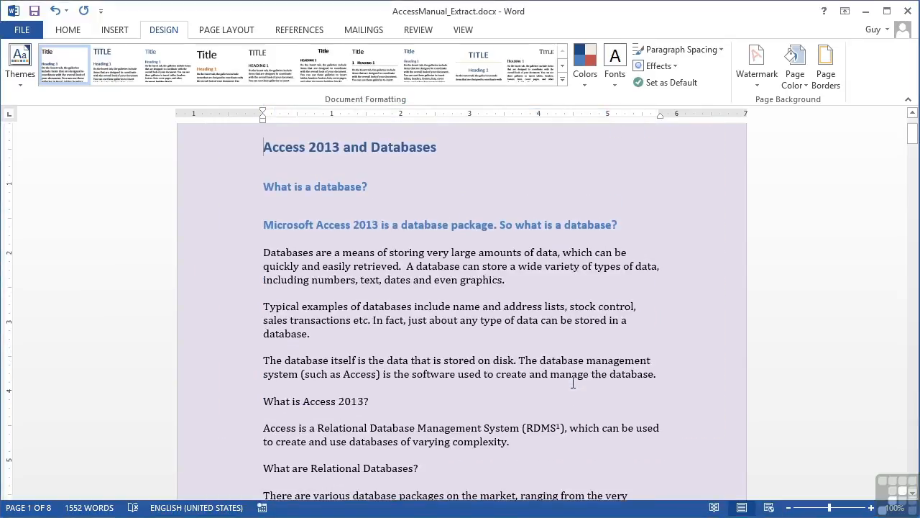
click(798, 87)
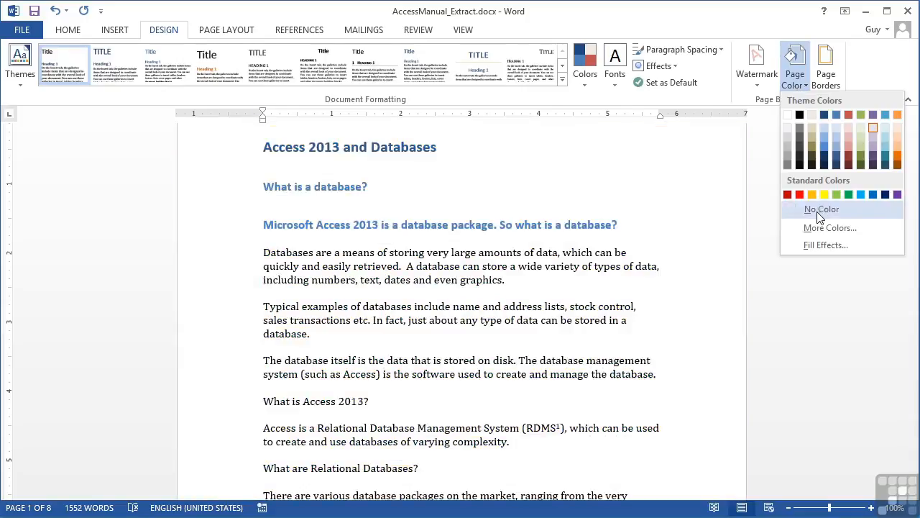
click(820, 209)
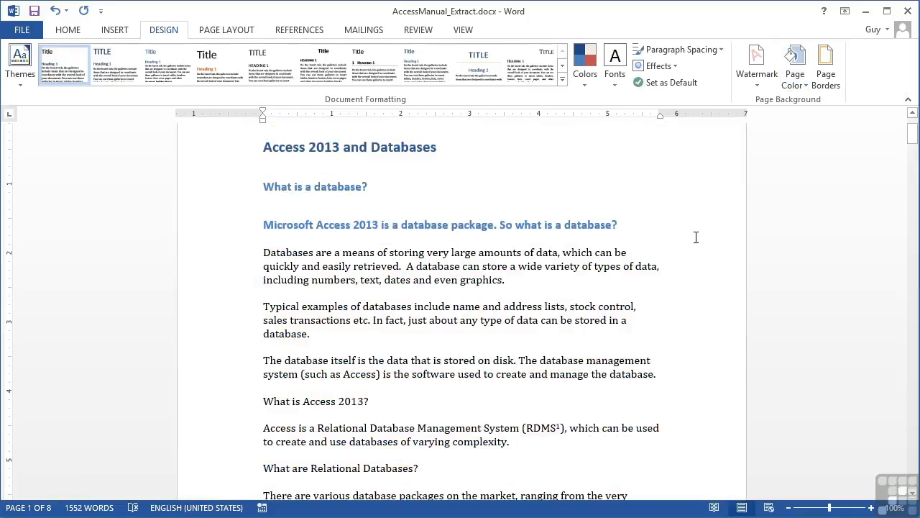